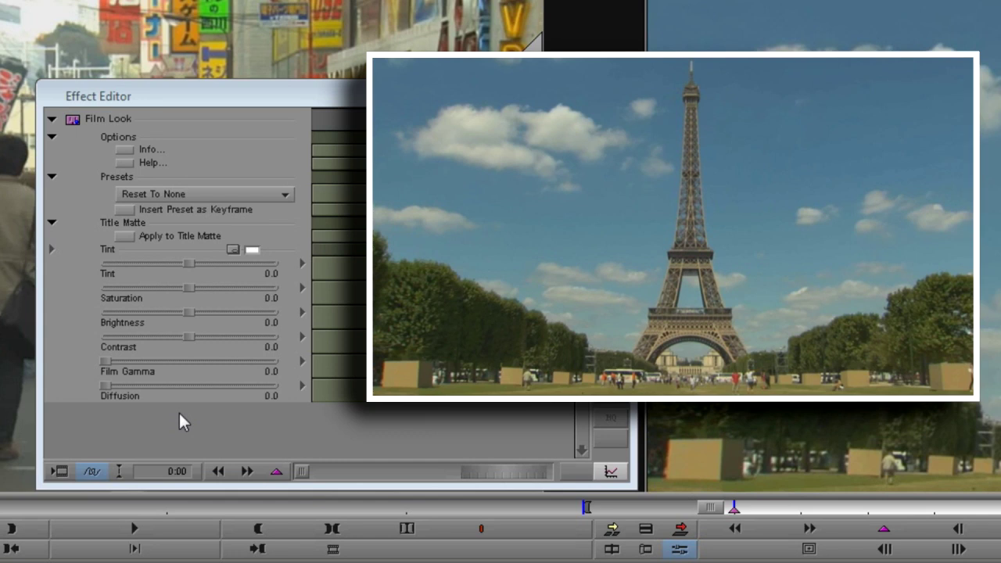
Try different Film Look presets on the Eiffel Tower clip, including Black N White and Heat.
left_click(233, 195)
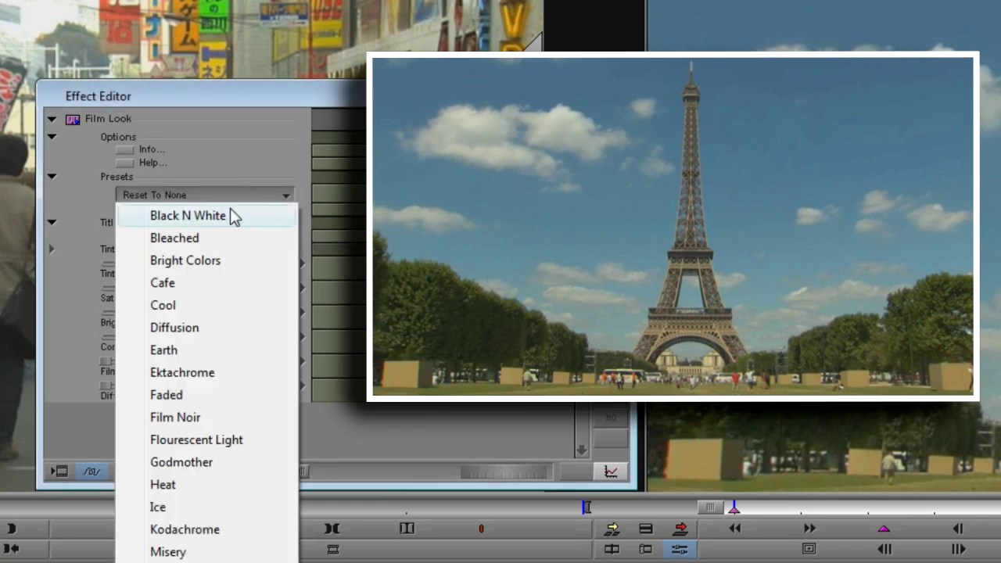
left_click(230, 225)
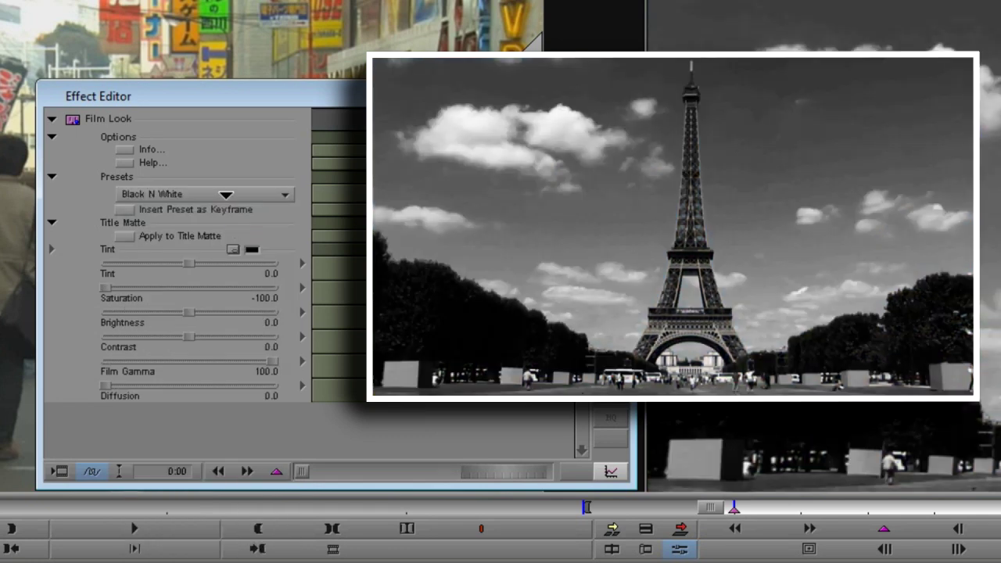
left_click(227, 197)
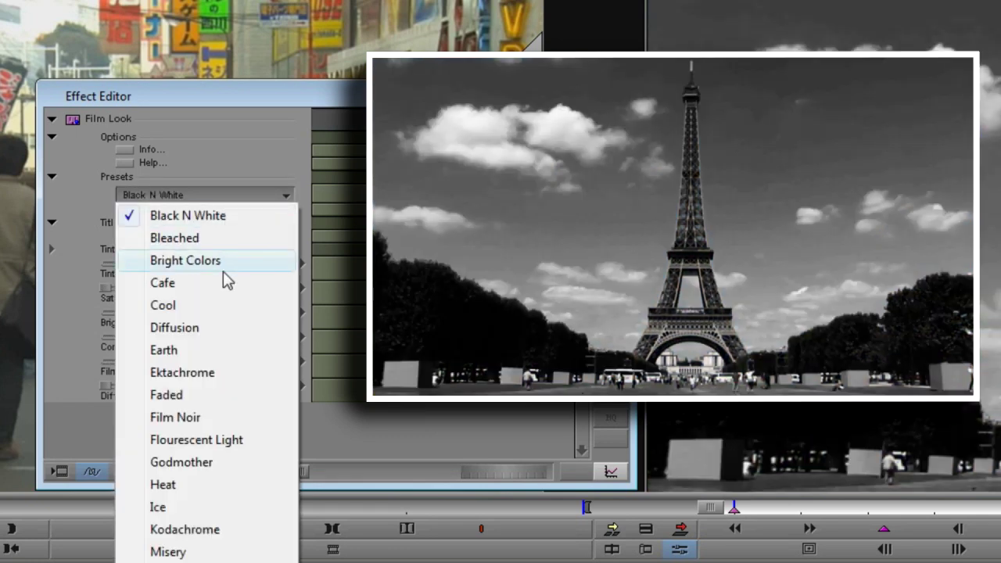
left_click(196, 484)
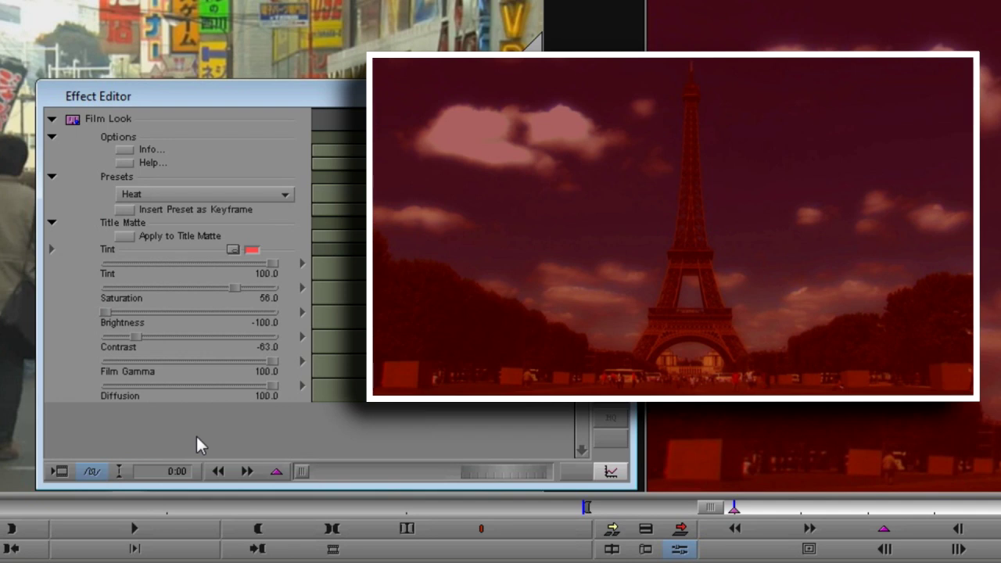
left_click(229, 194)
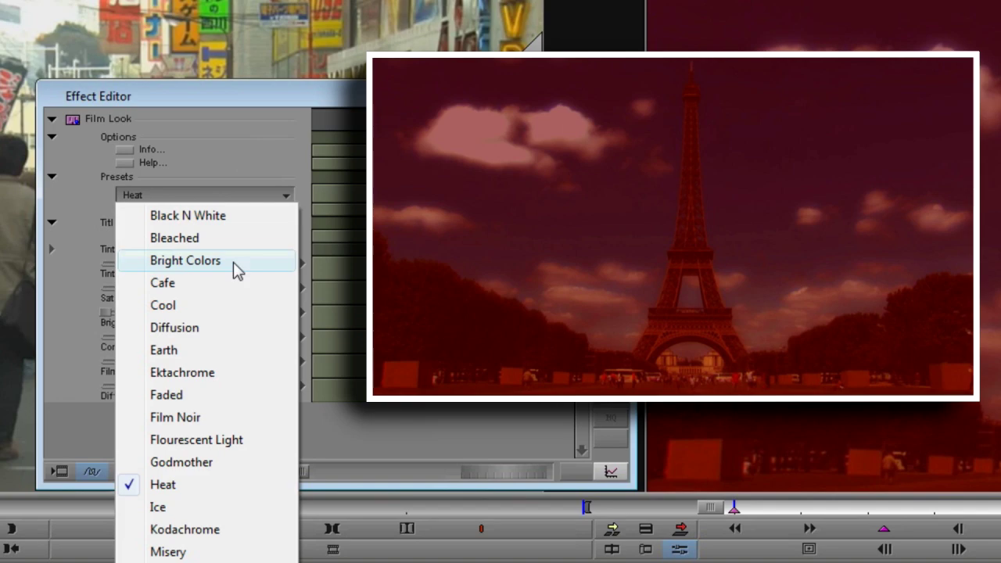
left_click(223, 543)
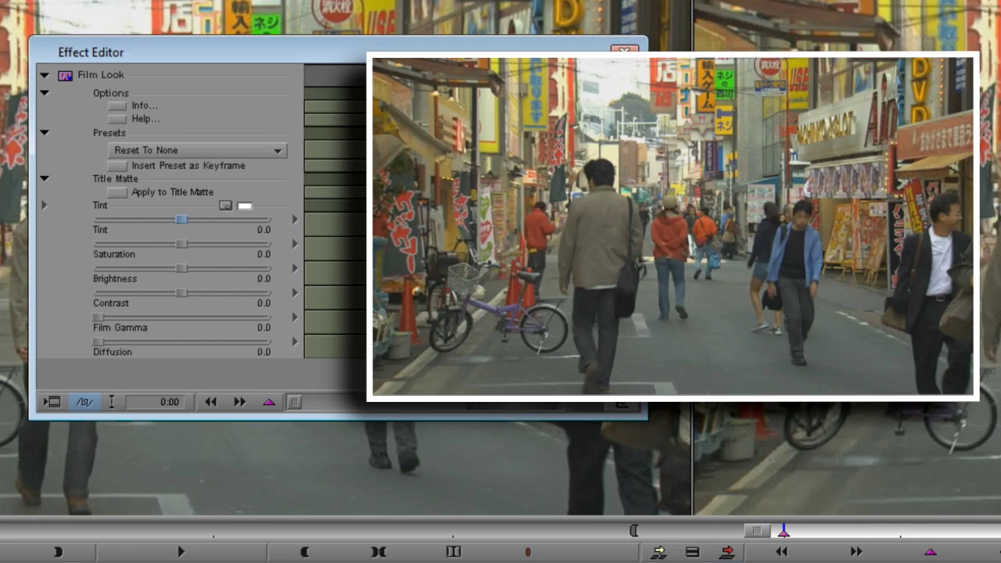
Sample a tint colour from the street footage and replace it with the basic orange (red 255, green 128, blue 0).
left_click_drag(244, 204, 451, 248)
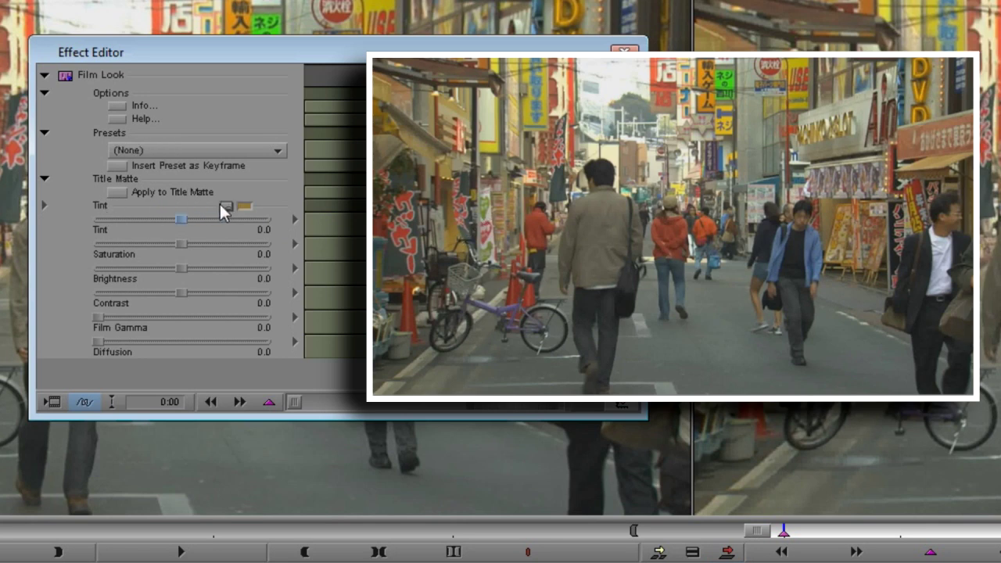
left_click(225, 206)
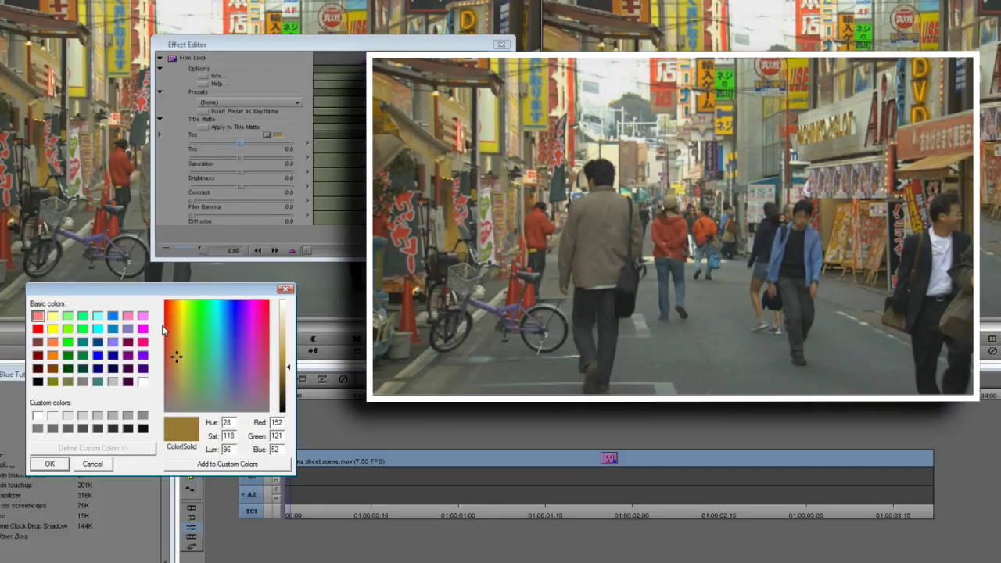
left_click(53, 356)
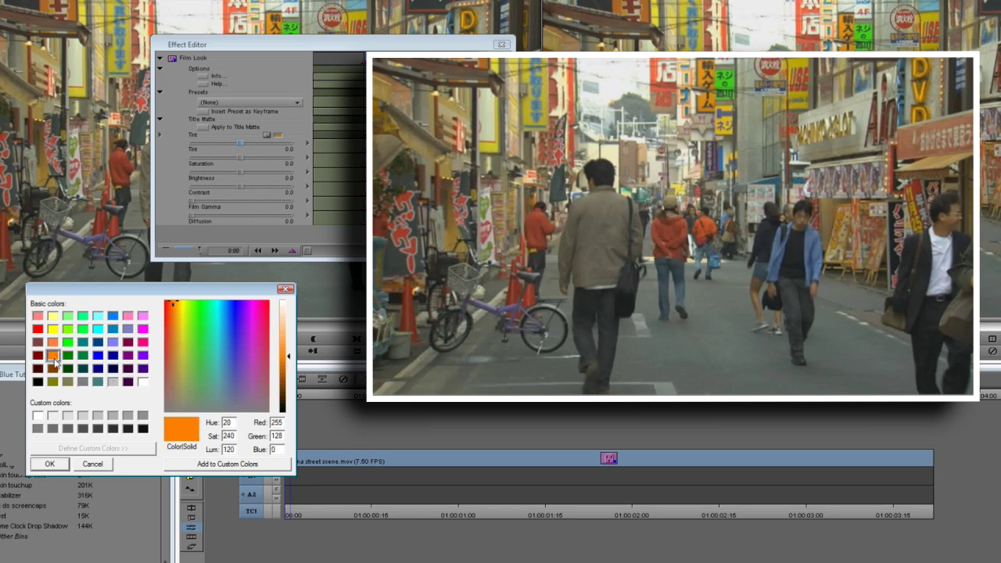
left_click(49, 464)
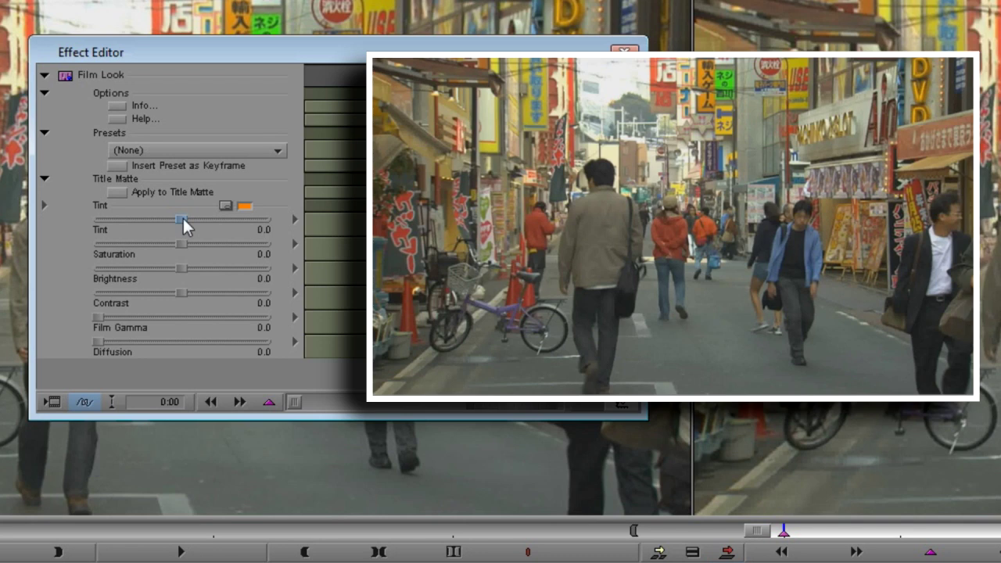
Set the street clip's Tint amount to 20, also trying the negative end of its range.
type("20")
key("Return")
left_click_drag(198, 219, 84, 218)
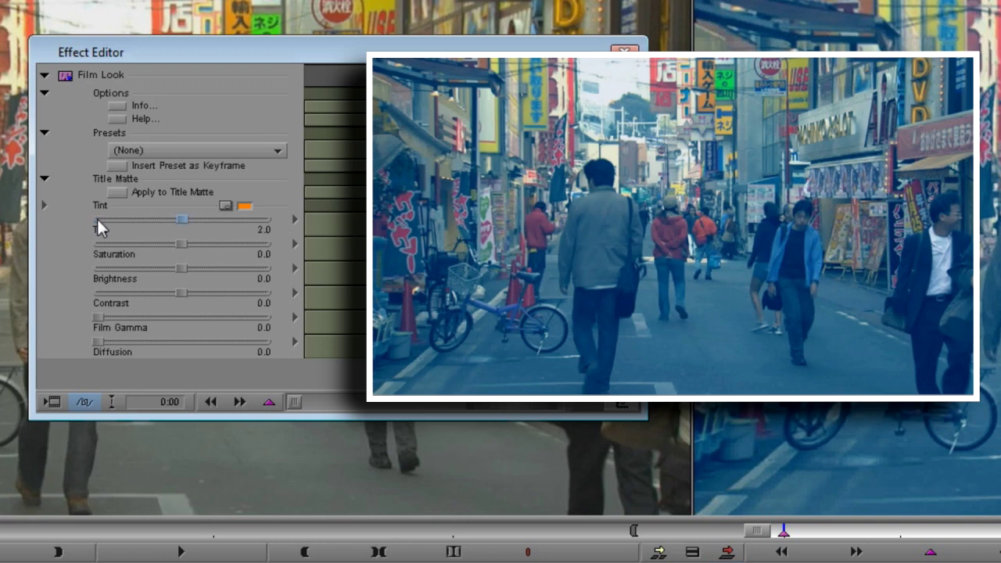
mouse_move(198, 215)
left_mouse_down()
mouse_move(289, 215)
mouse_move(194, 223)
left_mouse_up()
left_click(194, 223)
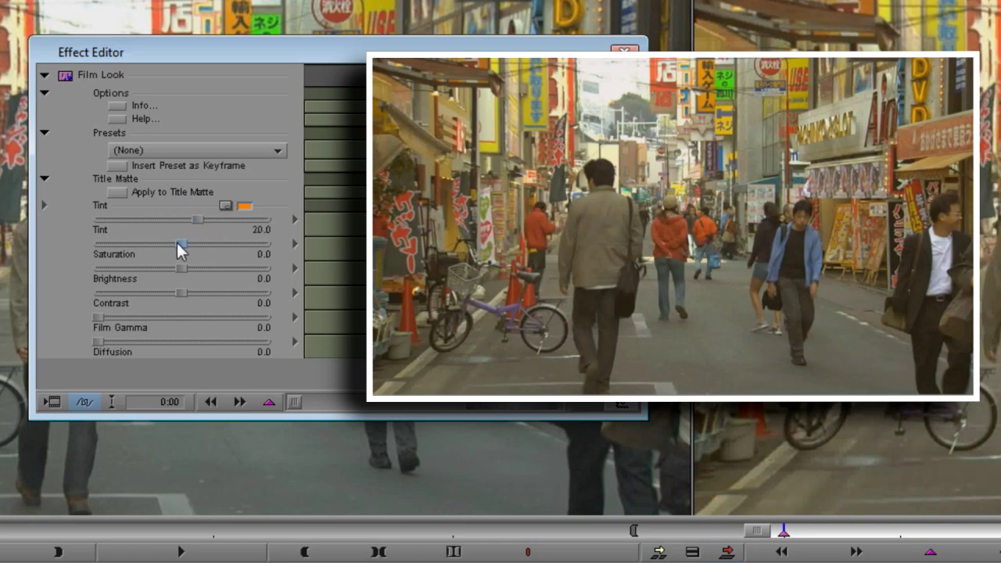
Test Saturation at both 100 and -100 on the street clip, and set it to -40.
left_click_drag(177, 242, 267, 238)
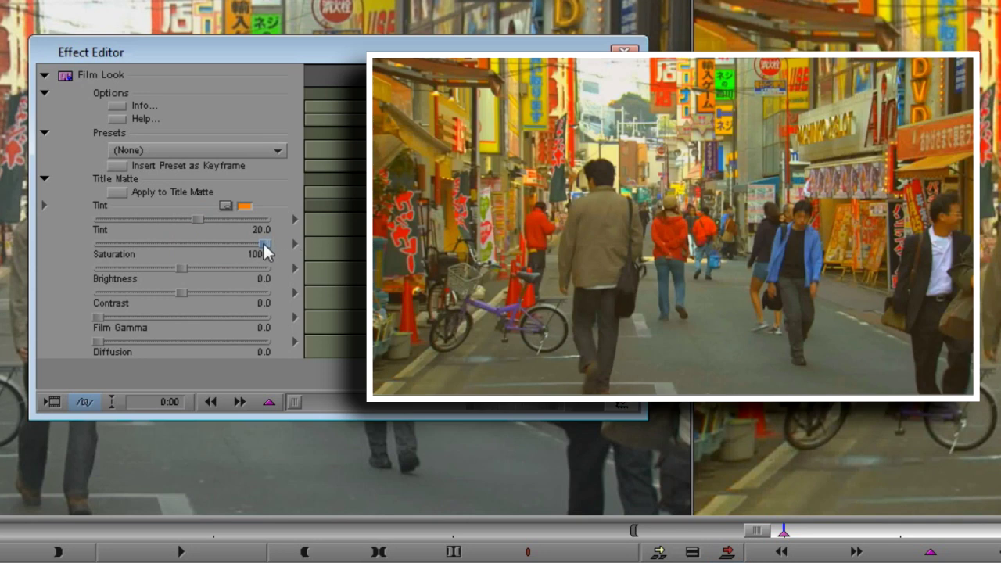
left_click_drag(264, 246, 61, 240)
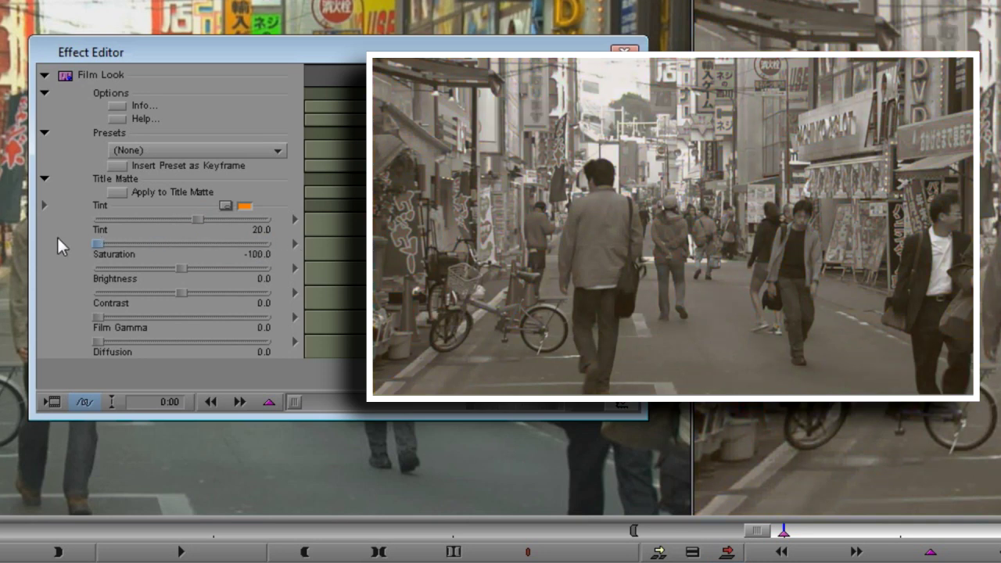
left_click(97, 242, "alt")
type("0")
Try Film Gamma at 100 on the street clip and set it to 70.
left_click(97, 316)
left_click_drag(107, 315, 263, 315)
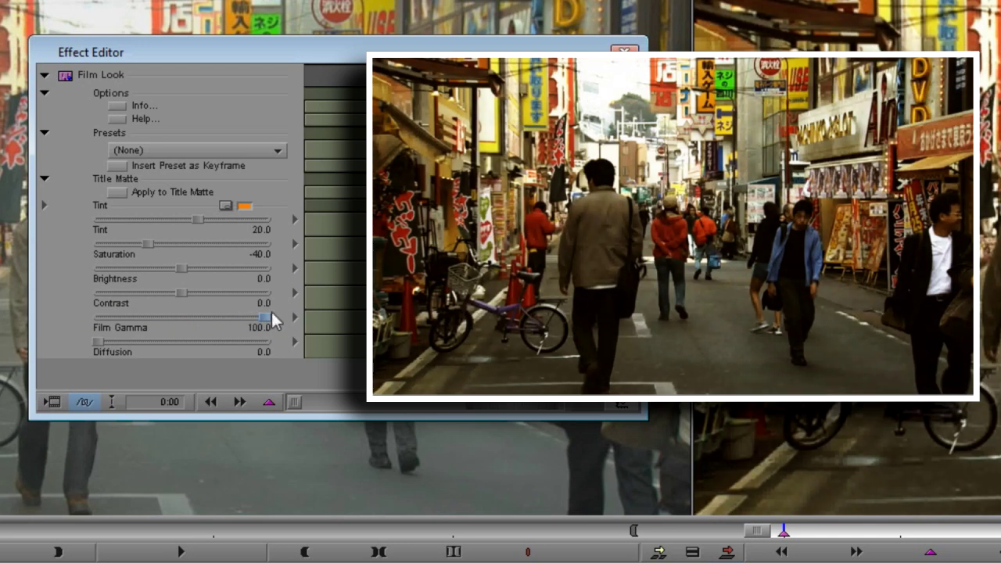
type("70")
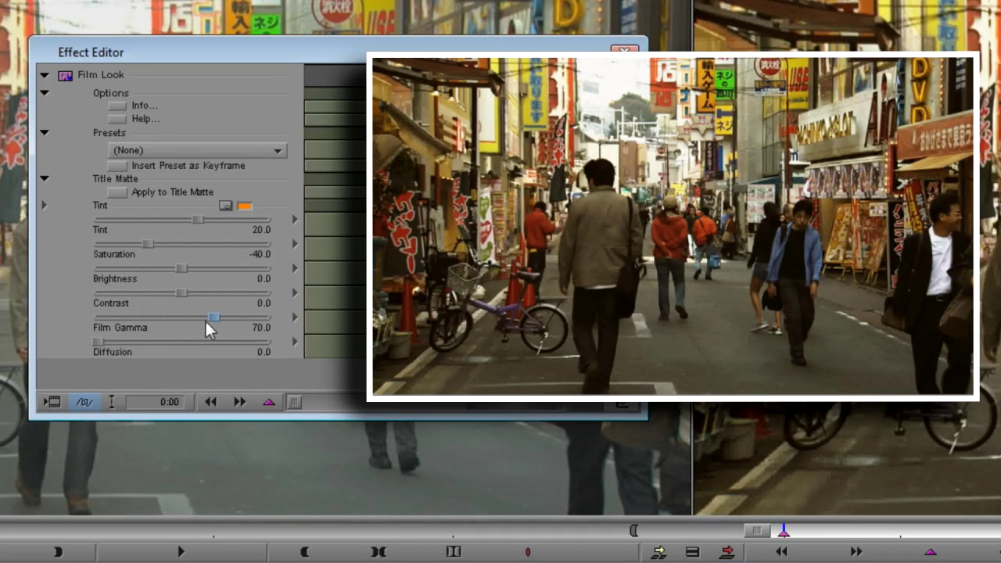
Try the street clip's Diffusion at its maximum of 100 and set it to 10.
left_click(97, 341)
left_click_drag(101, 340, 302, 332)
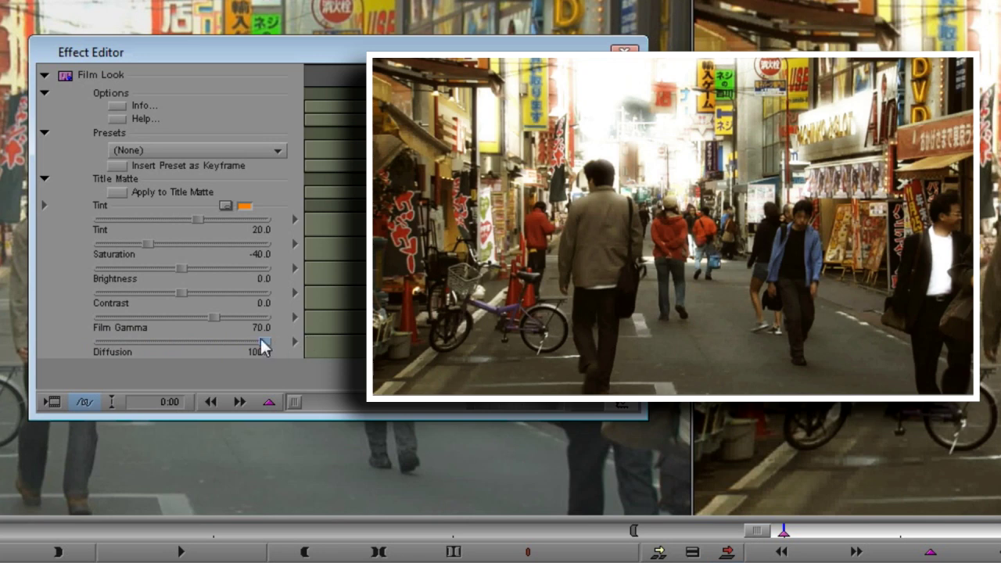
type("10")
key("Return")
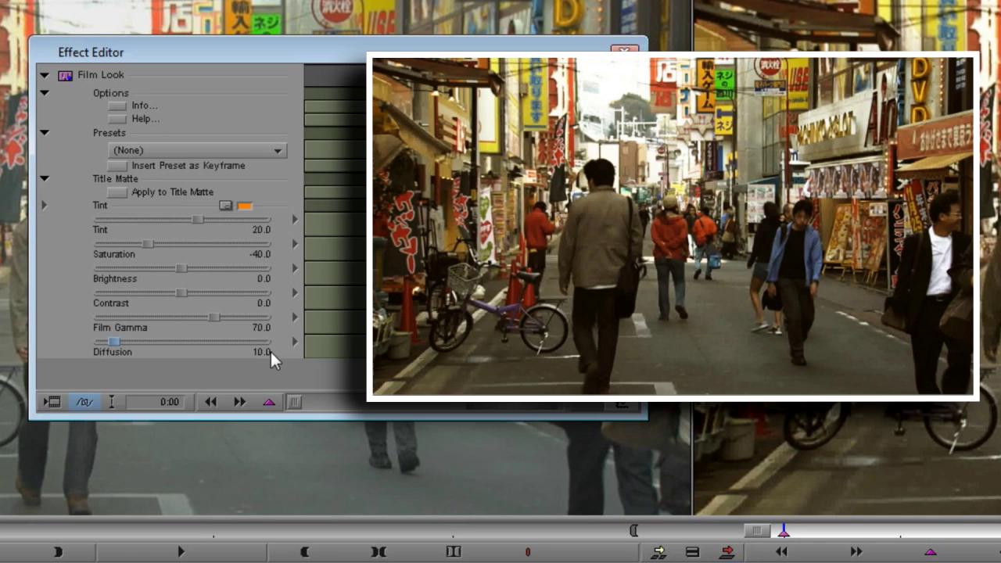
Set the street clip's Brightness to 15 and its Contrast to 20.
left_click(180, 267)
type("15")
key("Return")
type("20")
key("Return")
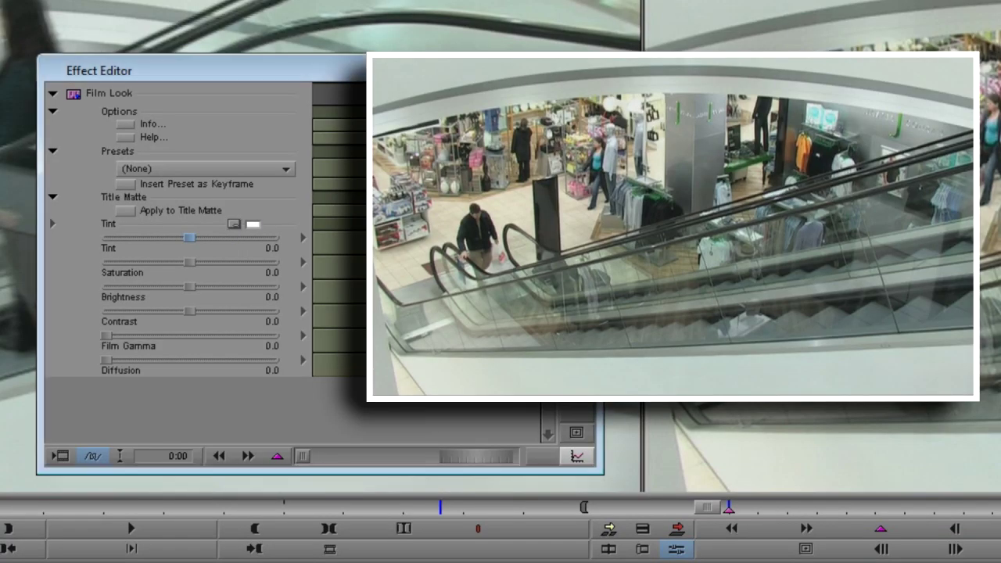
Tint the escalator clip pink with a Tint amount of 40 and set its Saturation to -60.
type("40")
key("Return")
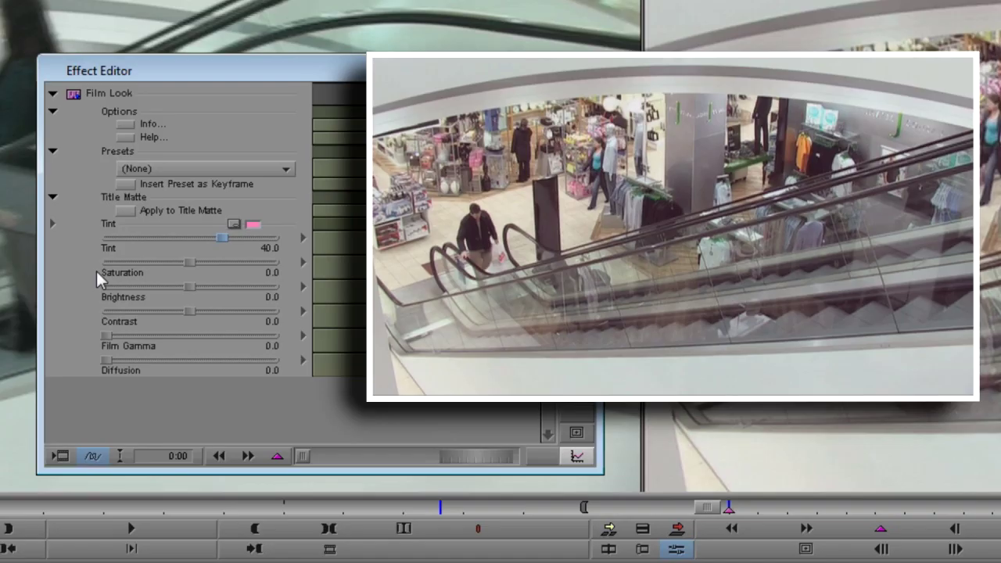
left_click(187, 259)
type("-60")
key("Return")
Set the escalator clip's Film Gamma to 15, Diffusion to 50 and Contrast to 45.
type("15")
key("Return")
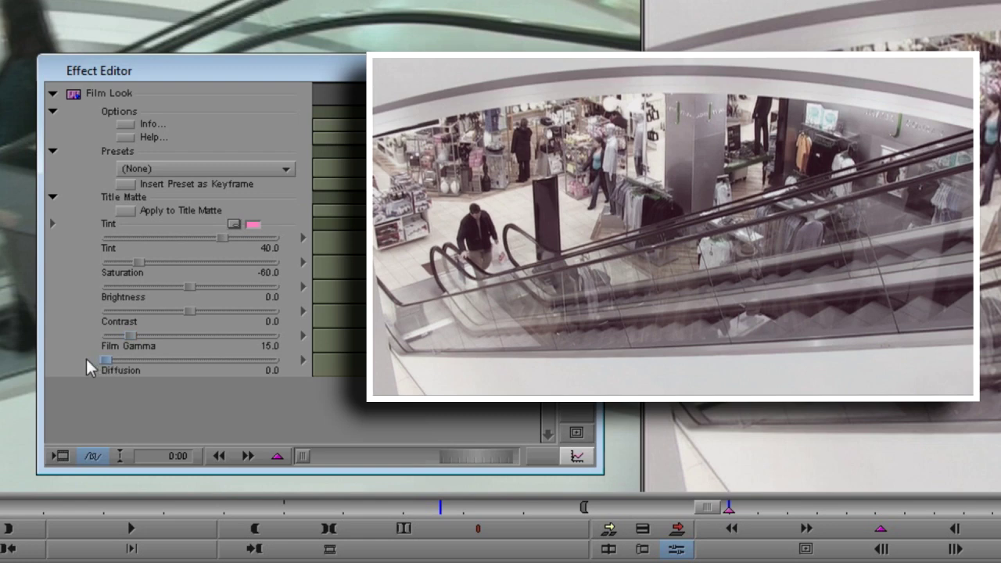
type("50")
key("Return")
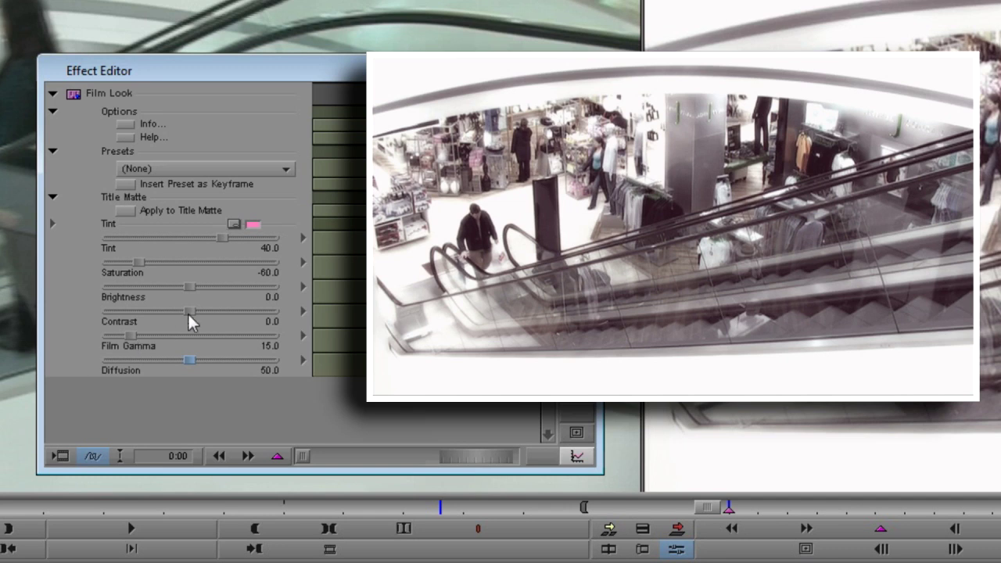
type("45")
key("Return")
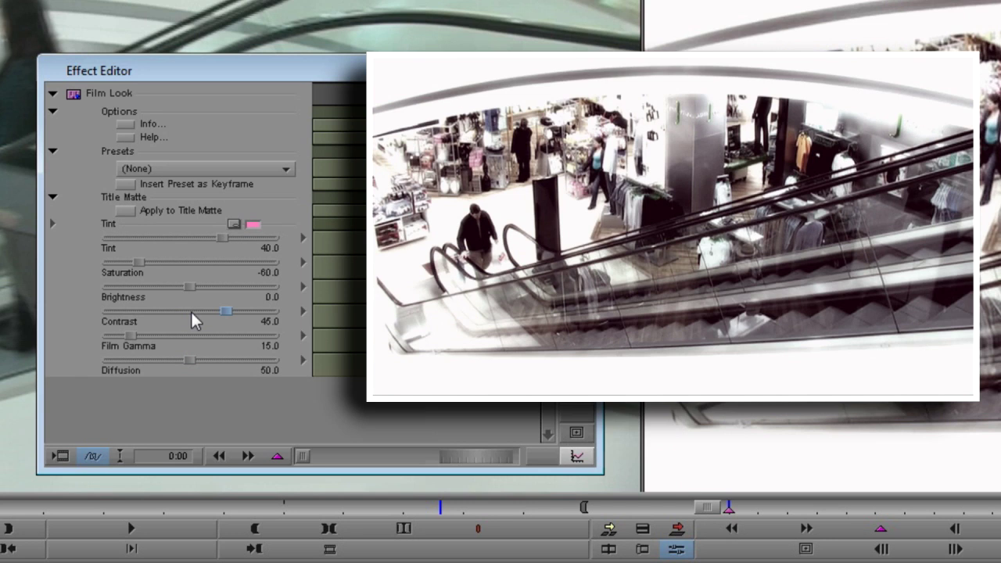
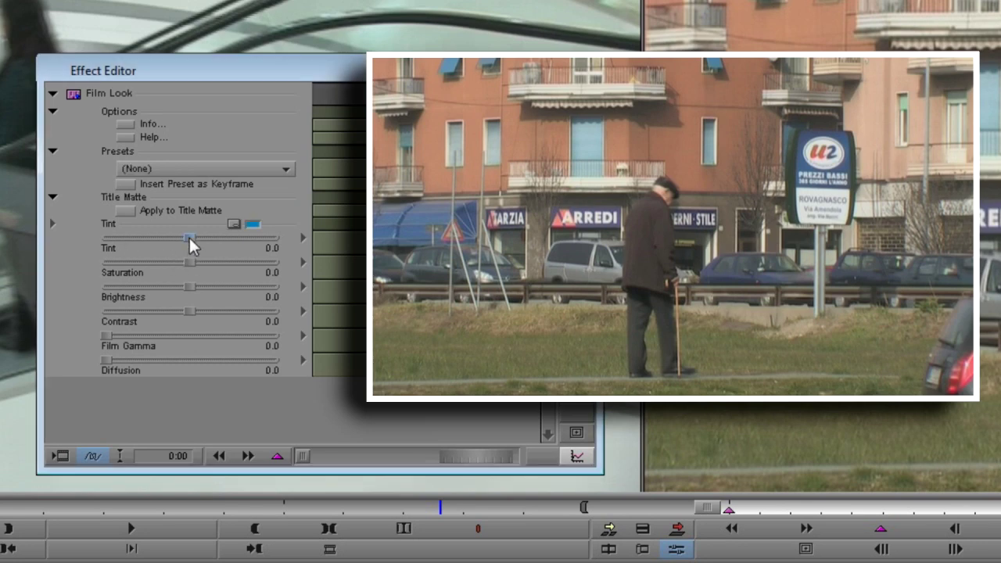
Set the blue Tint amount to 100 and Saturation to -100 on the clip of the man with a cane.
type("100")
key("Return")
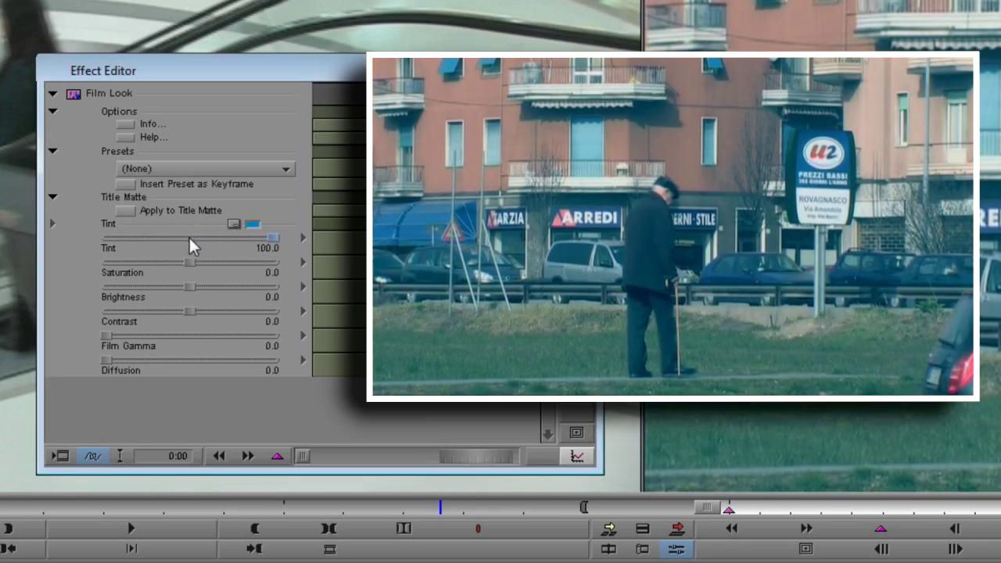
left_click(188, 262)
type("-100")
key("Return")
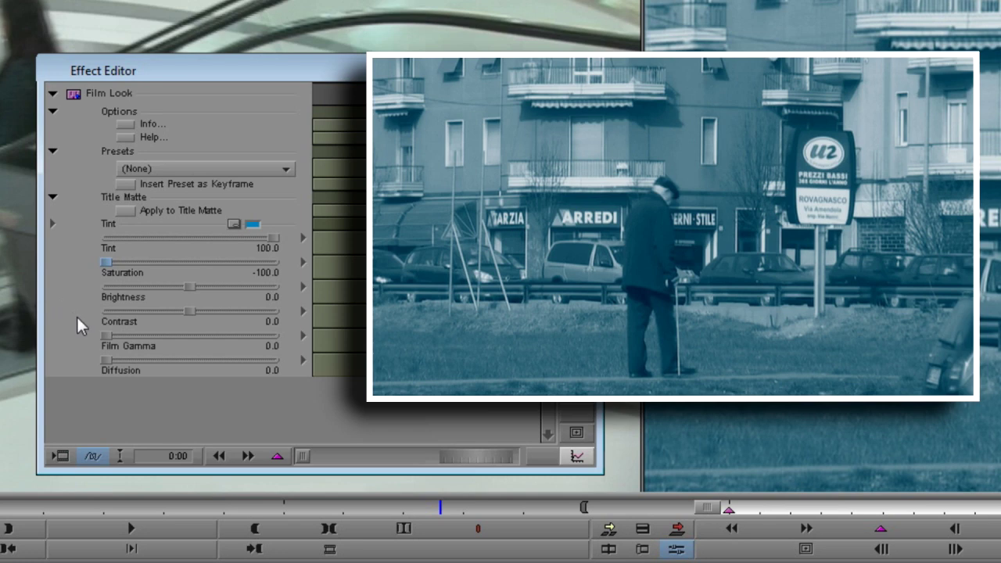
Set Film Gamma to 40, Contrast to 50 and Brightness to 10 on the blue-tinted clip.
left_click(106, 336)
type("40")
key("Return")
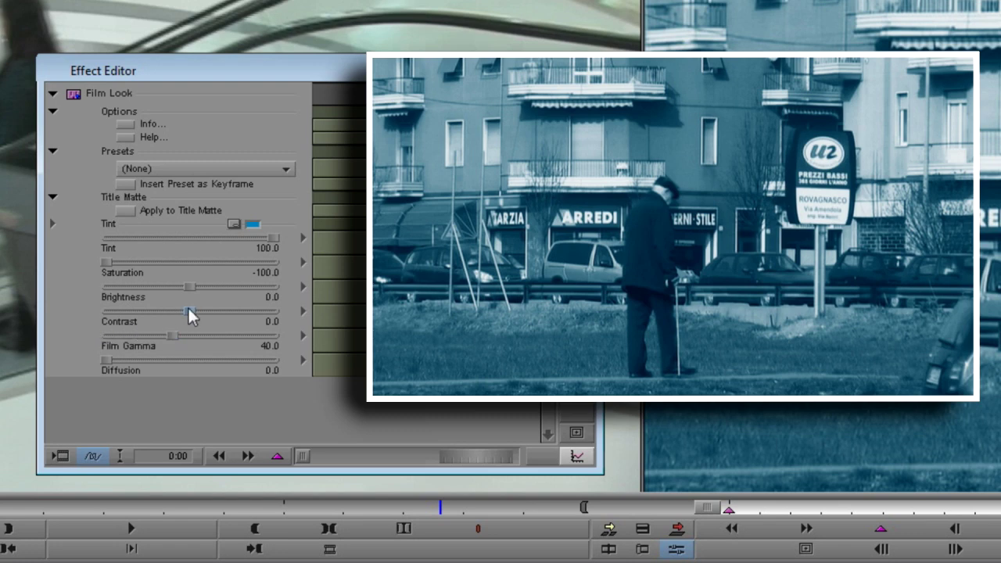
type("50")
key("Return")
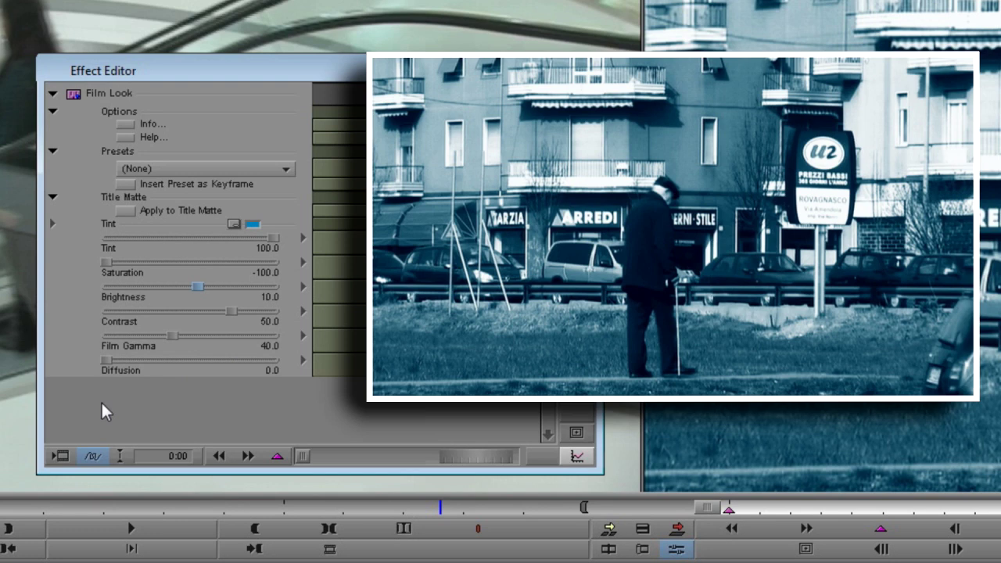
Set the blue-tinted clip's Diffusion to 50.
left_click(106, 360)
type("50")
key("Return")
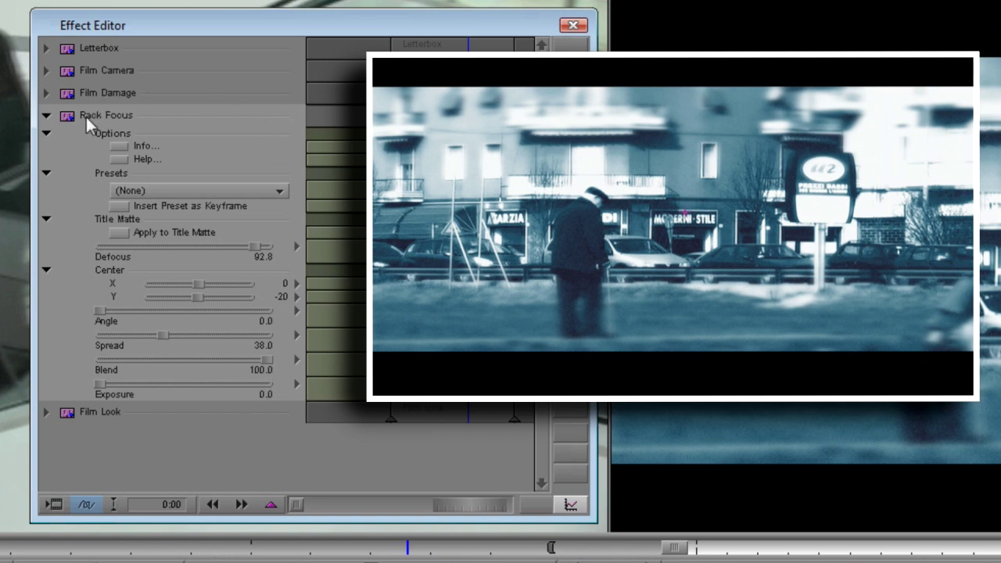
Review the settings of the stacked Film Damage, Film Camera and Letterbox effects, collapsing Rack Focus first.
left_click(45, 116)
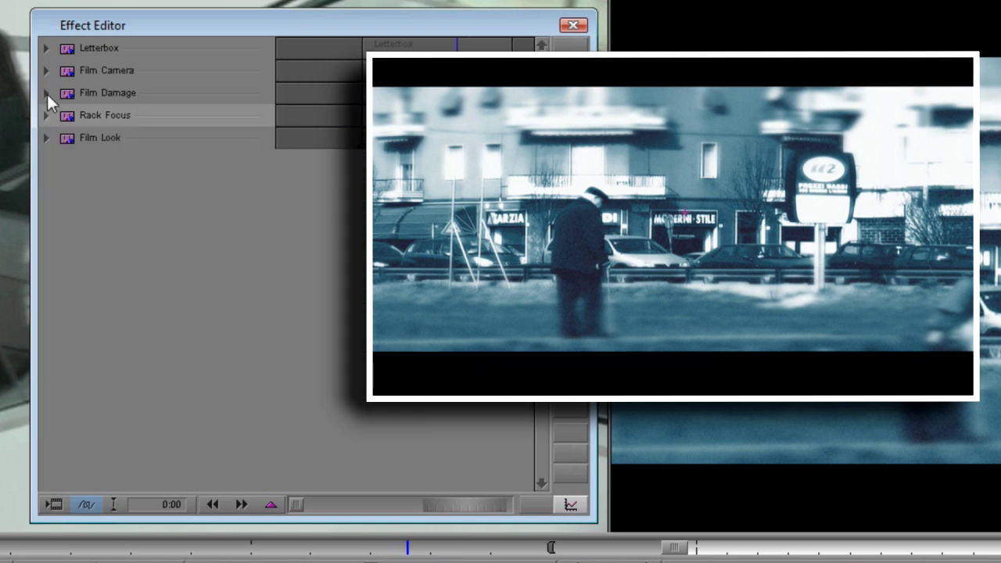
left_click(46, 93)
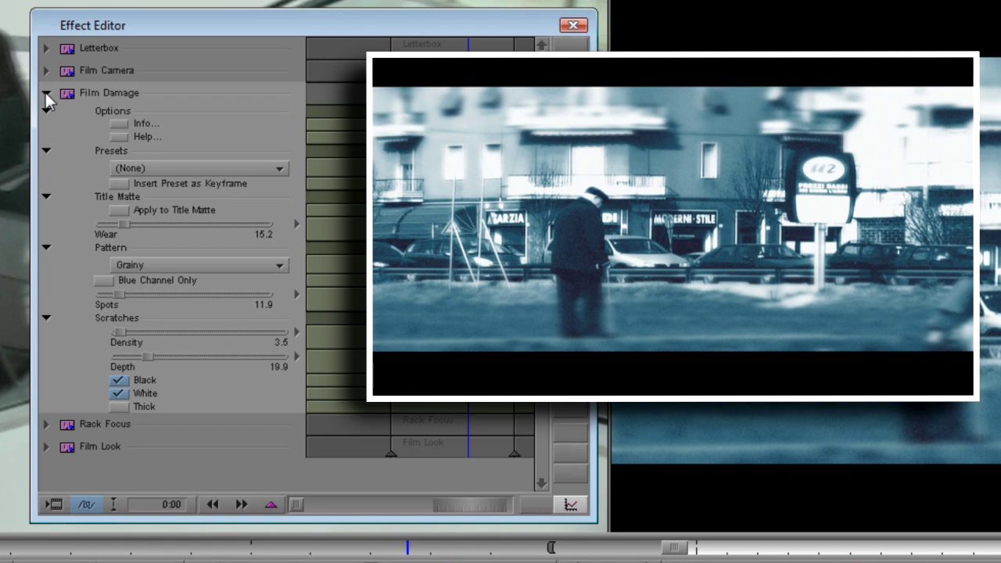
left_click(45, 93)
left_click(45, 71)
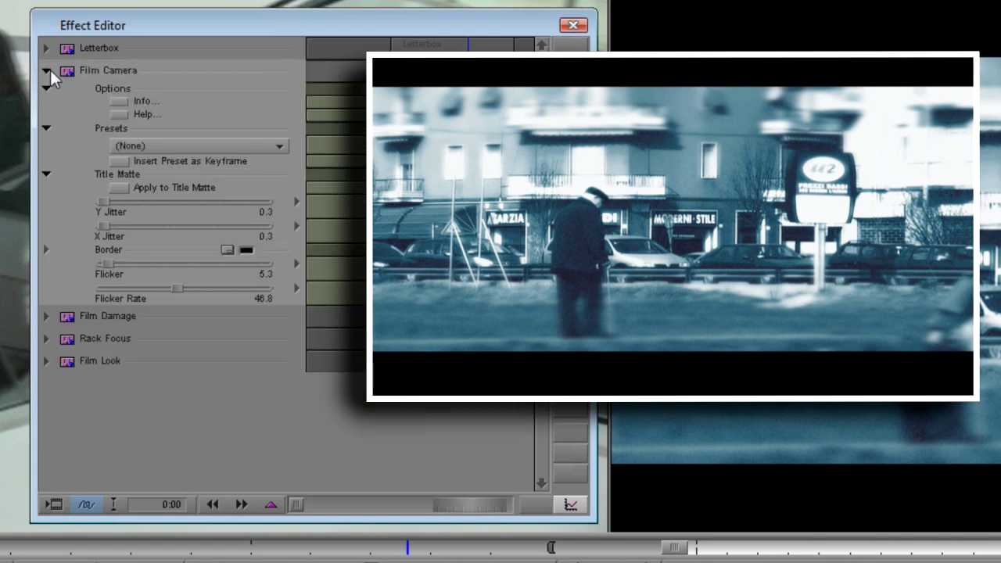
left_click(45, 70)
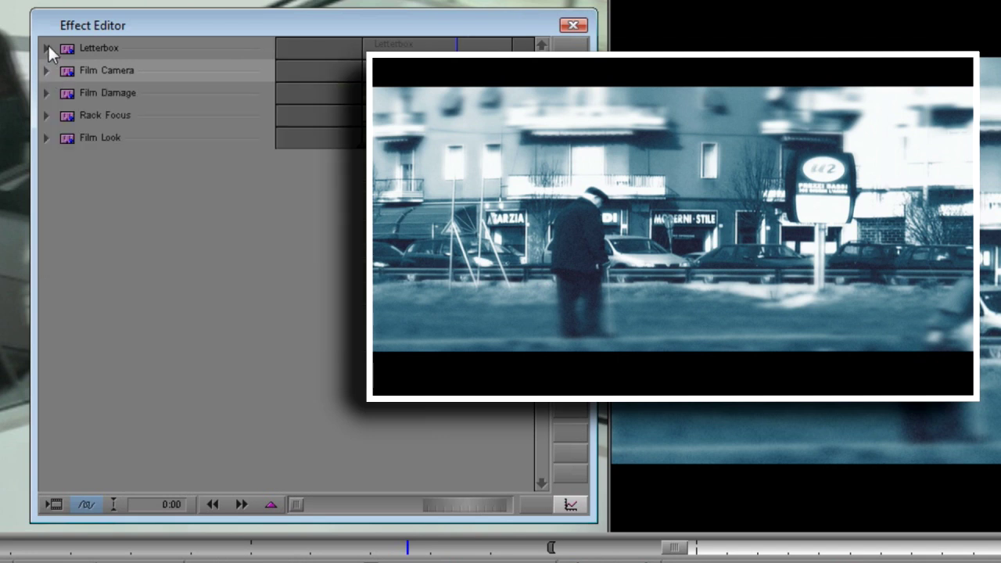
left_click(45, 48)
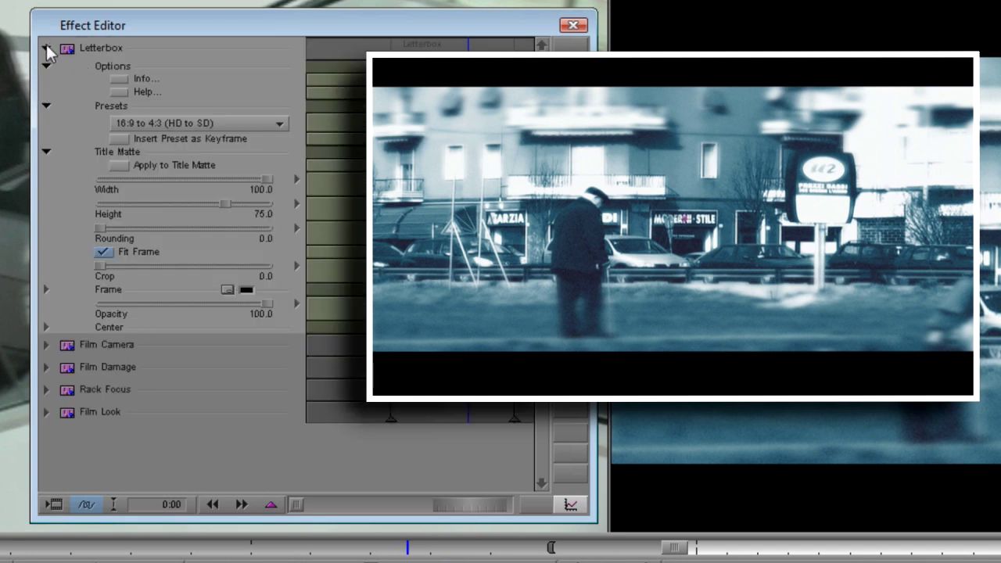